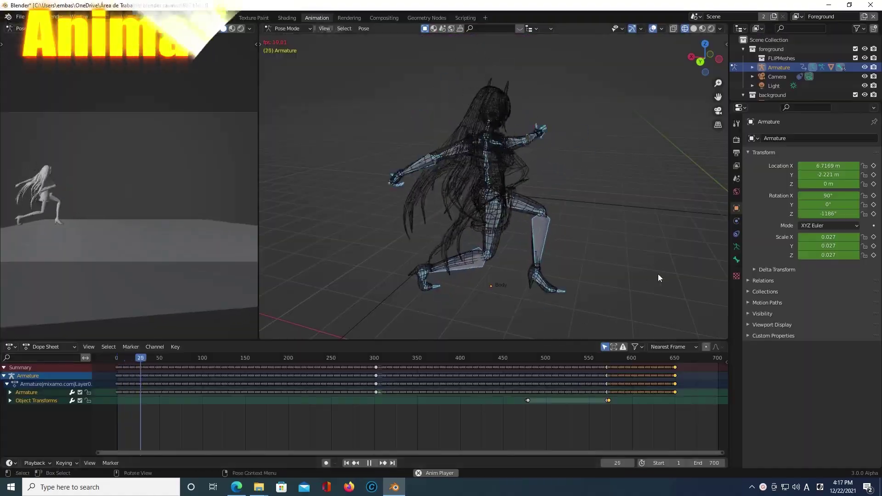
Orbit the viewport around the armature while its Mixamo animation plays
middle_drag(658, 273, 465, 300)
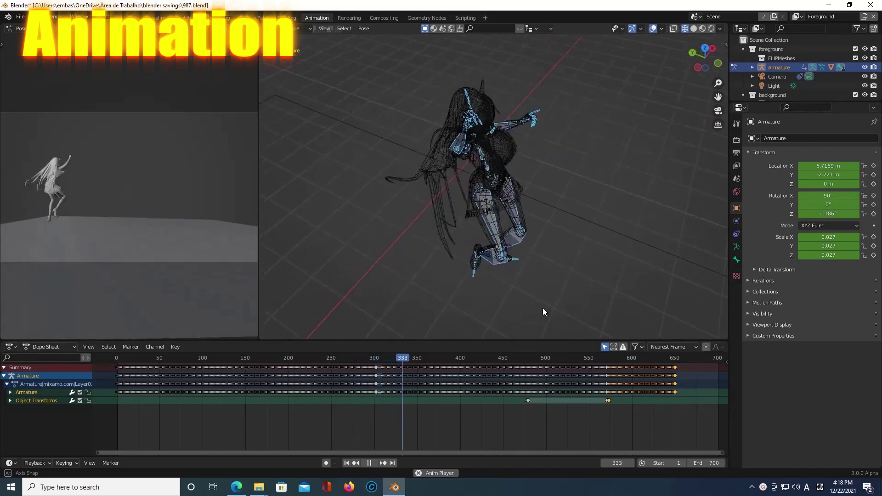
Orbit and zoom around the animated character from the front
mouse_move(543, 311)
middle_down()
mouse_move(542, 261)
mouse_move(624, 263)
middle_up()
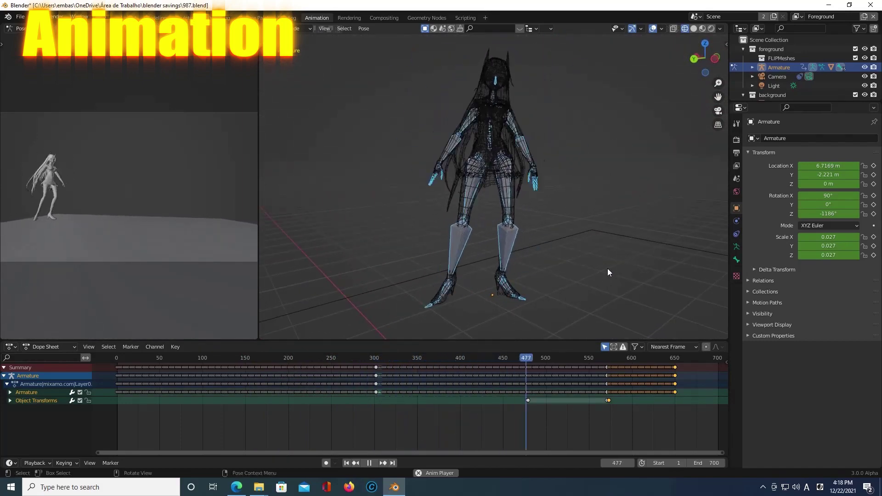
mouse_move(645, 250)
middle_down()
mouse_move(605, 247)
mouse_move(530, 282)
mouse_move(598, 290)
mouse_move(555, 298)
middle_up()
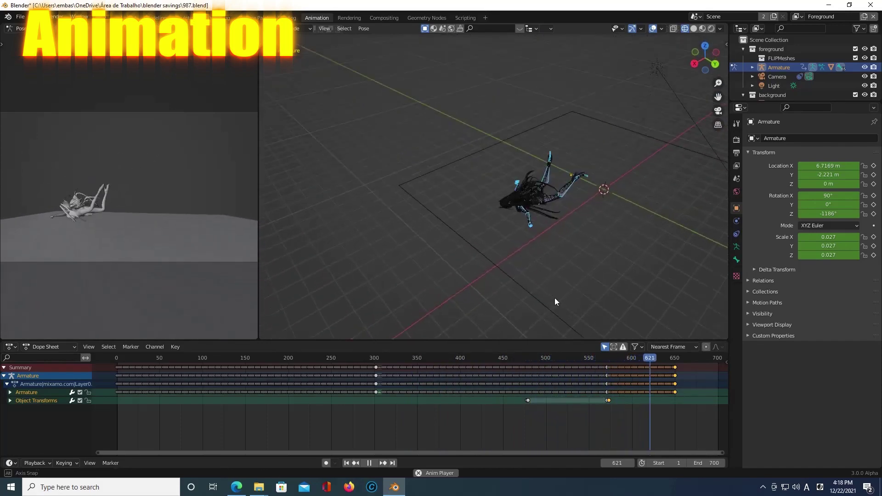
mouse_move(576, 173)
middle_down()
mouse_move(710, 98)
mouse_move(594, 81)
middle_up()
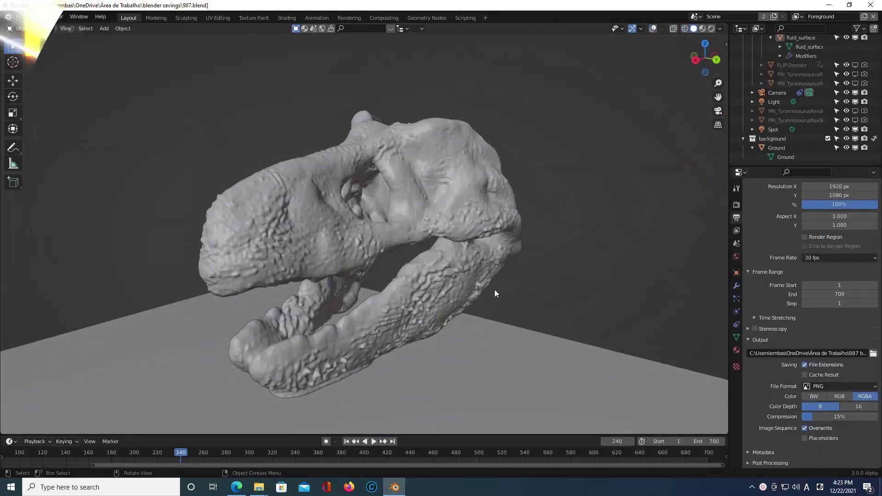
Orbit around the skull and fluid, then scrub the fluid forward to frame 419
mouse_move(495, 291)
middle_down()
mouse_move(429, 293)
mouse_move(623, 298)
mouse_move(59, 294)
mouse_move(69, 283)
mouse_move(106, 298)
middle_up()
mouse_move(266, 444)
middle_down()
mouse_move(364, 381)
mouse_move(267, 435)
middle_up()
drag(293, 457, 433, 451)
Step the fluid to frames 460 and 514, viewing it from low-front and high-side angles
mouse_move(473, 425)
middle_down()
mouse_move(543, 396)
mouse_move(656, 44)
mouse_move(435, 372)
middle_up()
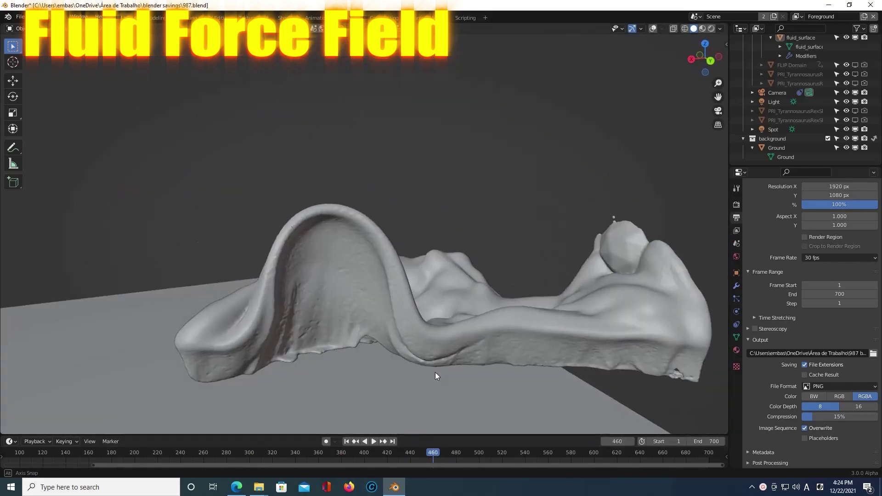
click(457, 454)
click(494, 458)
mouse_move(494, 455)
middle_down()
mouse_move(287, 387)
mouse_move(389, 392)
mouse_move(398, 358)
mouse_move(579, 356)
mouse_move(516, 490)
middle_up()
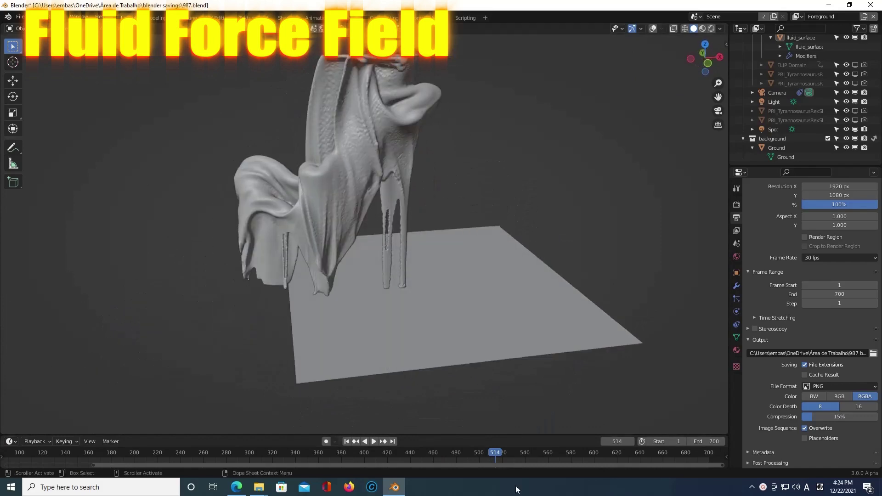
mouse_move(463, 394)
middle_down()
mouse_move(567, 387)
mouse_move(650, 455)
mouse_move(561, 451)
middle_up()
Jump to frames 571 and 632, orbiting in close and up to a top-down splash view
click(561, 449)
mouse_move(451, 417)
middle_down()
mouse_move(559, 373)
mouse_move(629, 432)
mouse_move(458, 404)
mouse_move(629, 354)
mouse_move(231, 340)
mouse_move(401, 325)
mouse_move(359, 318)
mouse_move(384, 323)
mouse_move(479, 420)
middle_up()
mouse_move(608, 456)
middle_down()
mouse_move(550, 451)
mouse_move(554, 417)
mouse_move(597, 402)
mouse_move(42, 394)
mouse_move(713, 394)
mouse_move(489, 396)
mouse_move(628, 456)
middle_up()
drag(667, 465, 630, 459)
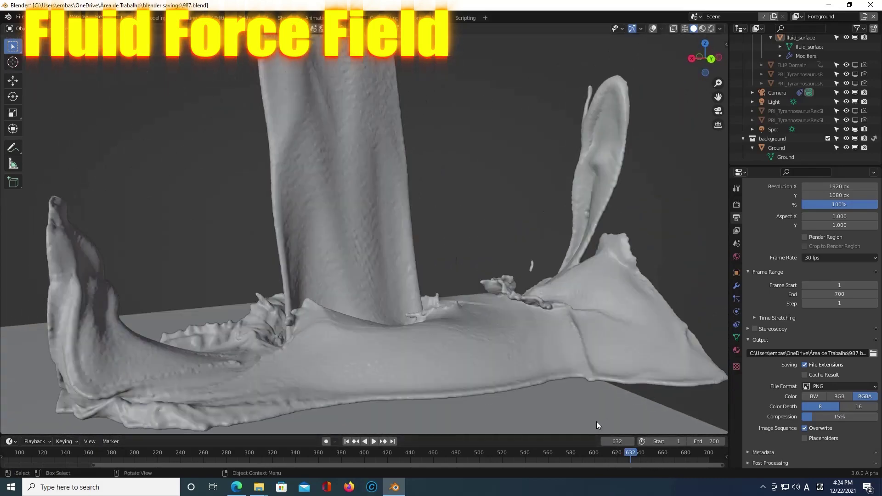
mouse_move(643, 427)
middle_down()
mouse_move(351, 370)
mouse_move(578, 409)
mouse_move(486, 413)
mouse_move(485, 422)
mouse_move(419, 377)
mouse_move(246, 340)
mouse_move(574, 482)
middle_up()
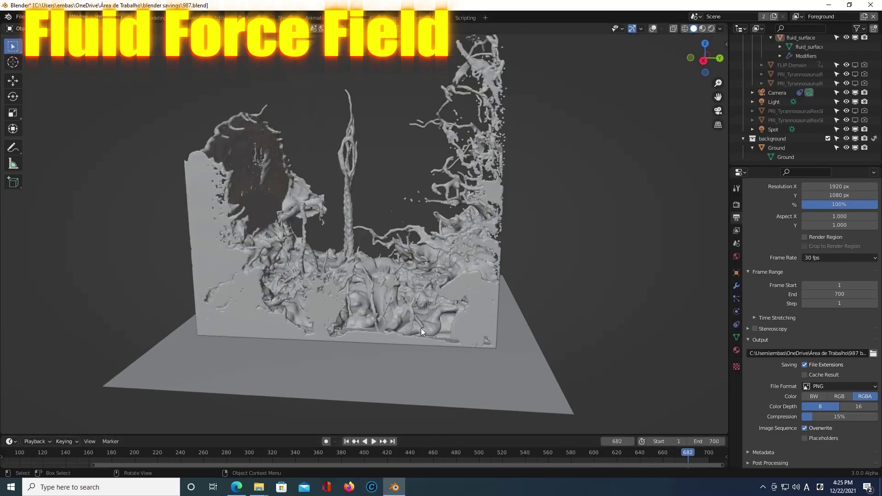
mouse_move(421, 329)
middle_down()
mouse_move(380, 327)
mouse_move(551, 325)
mouse_move(337, 299)
mouse_move(347, 321)
mouse_move(358, 285)
mouse_move(111, 314)
mouse_move(134, 333)
mouse_move(199, 357)
mouse_move(124, 358)
mouse_move(50, 318)
mouse_move(142, 324)
middle_up()
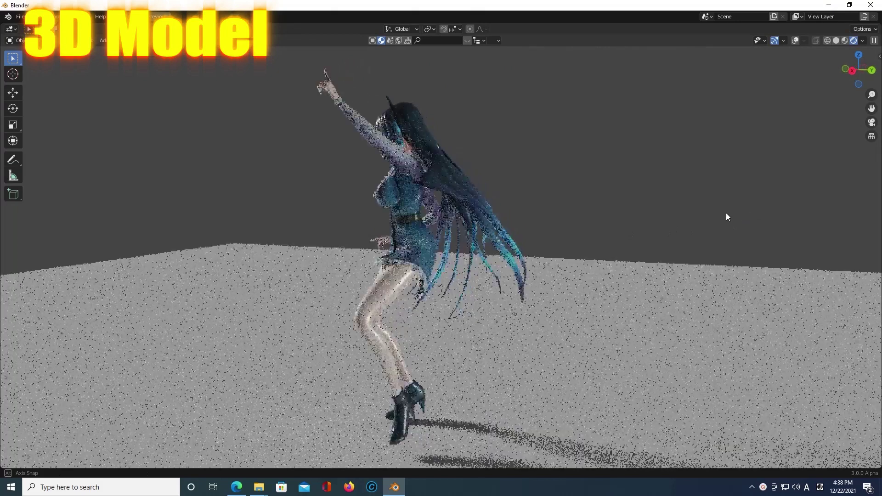
Orbit the character and T-rex skull, viewing from behind, three-quarter front and the skull's far side
mouse_move(726, 213)
middle_down()
mouse_move(738, 191)
mouse_move(698, 190)
mouse_move(728, 182)
mouse_move(677, 196)
mouse_move(4, 239)
mouse_move(697, 125)
middle_up()
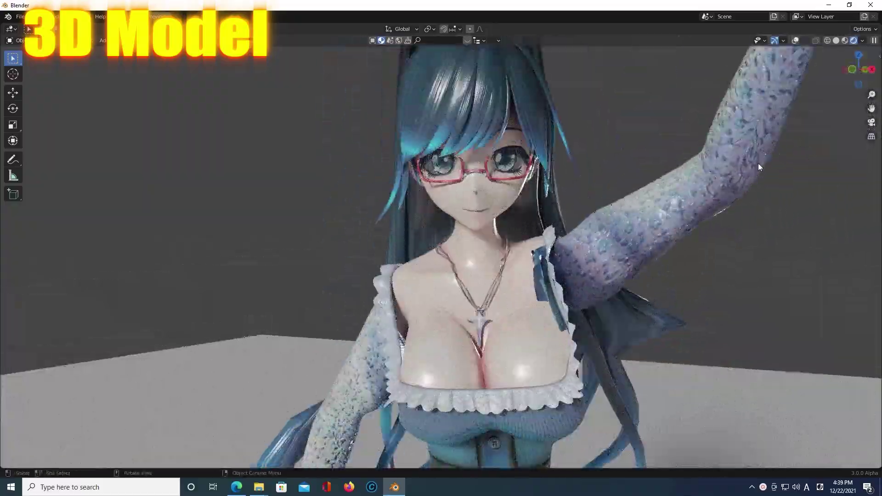
mouse_move(758, 168)
middle_down()
mouse_move(707, 173)
mouse_move(793, 162)
mouse_move(720, 163)
middle_up()
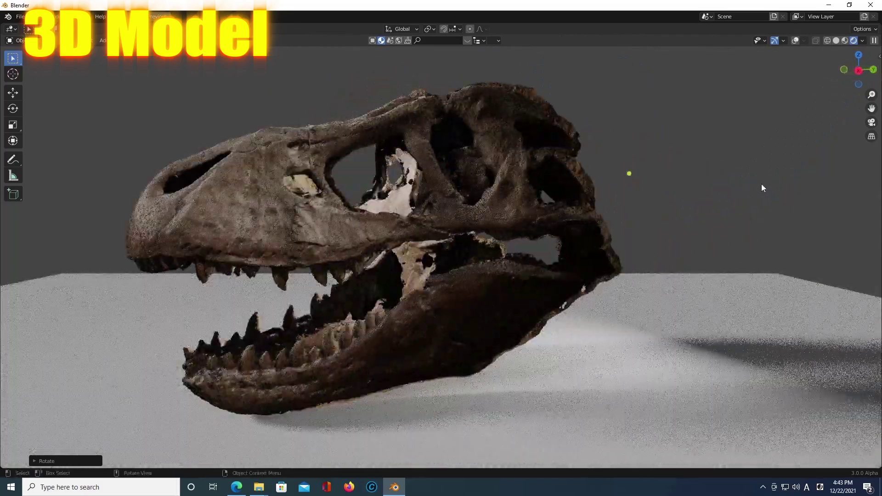
mouse_move(762, 187)
middle_down()
mouse_move(680, 189)
mouse_move(738, 158)
mouse_move(600, 175)
mouse_move(725, 187)
mouse_move(844, 288)
mouse_move(738, 263)
middle_up()
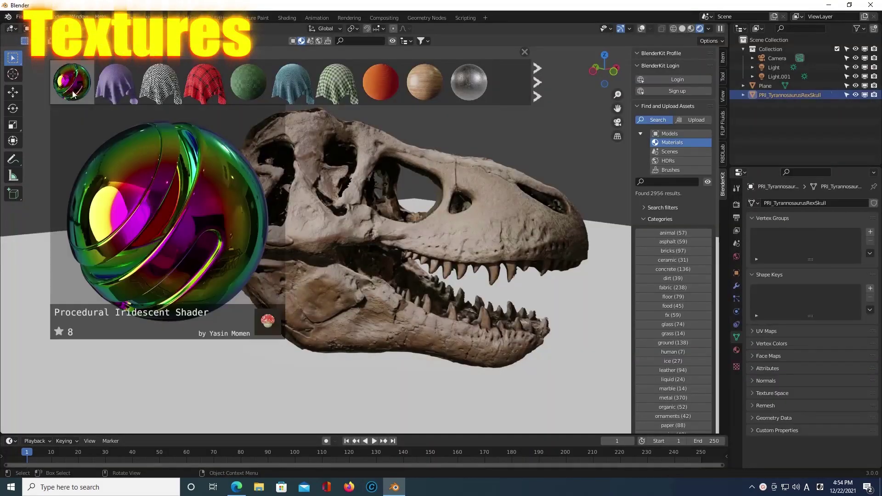
Try the iridescent and red tartan fabric materials on the T-rex skull
drag(72, 82, 73, 269)
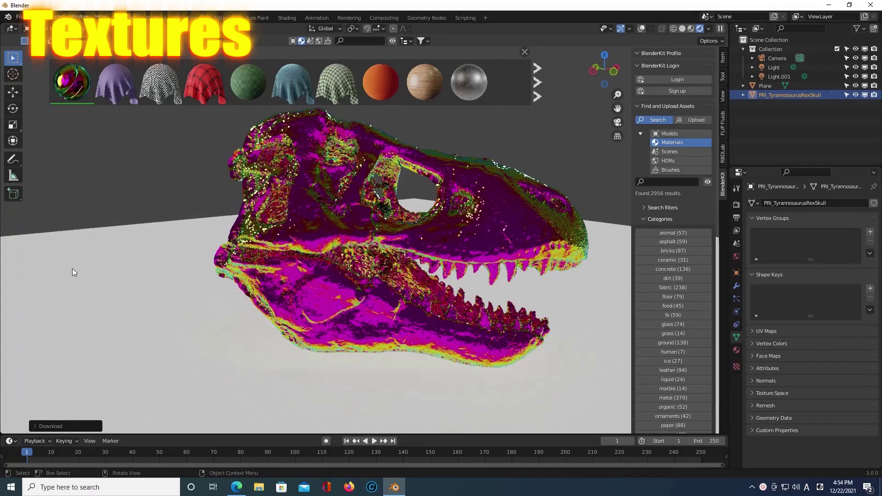
middle_drag(542, 209, 448, 159)
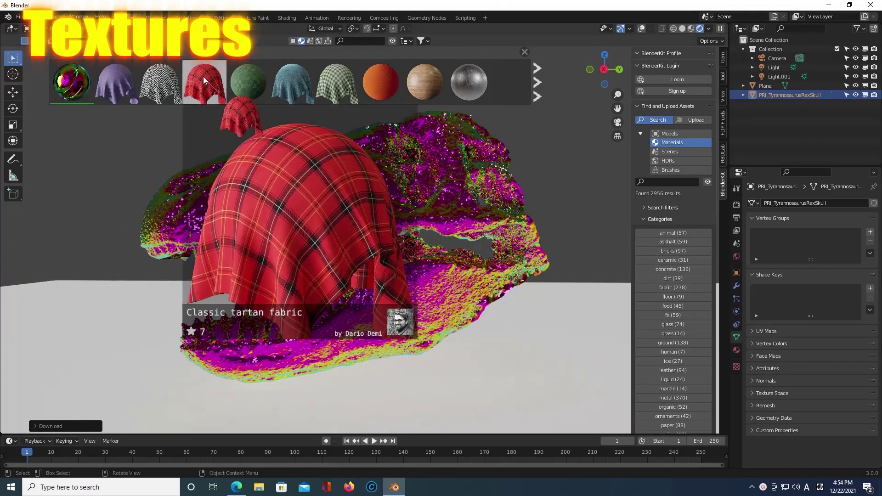
drag(205, 84, 350, 207)
Filter BlenderKit to ceramic materials and apply the dark ceramic one to the skull
click(673, 260)
middle_drag(578, 226, 521, 287)
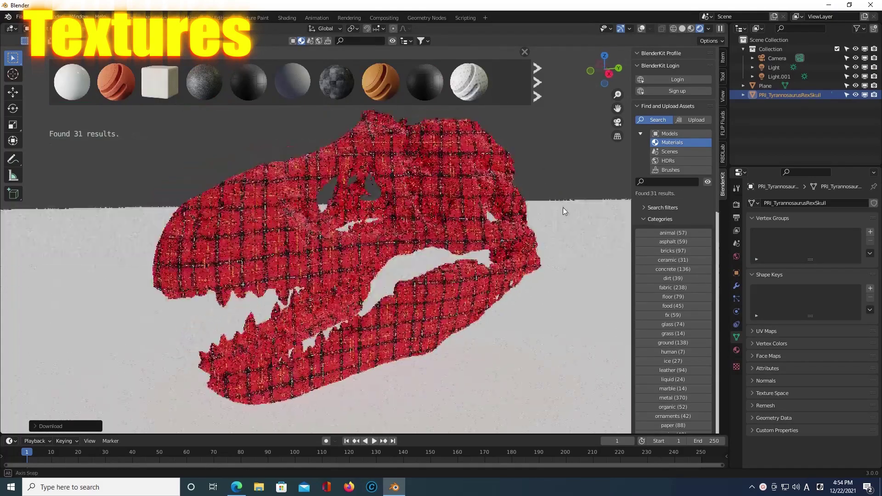
drag(335, 84, 364, 152)
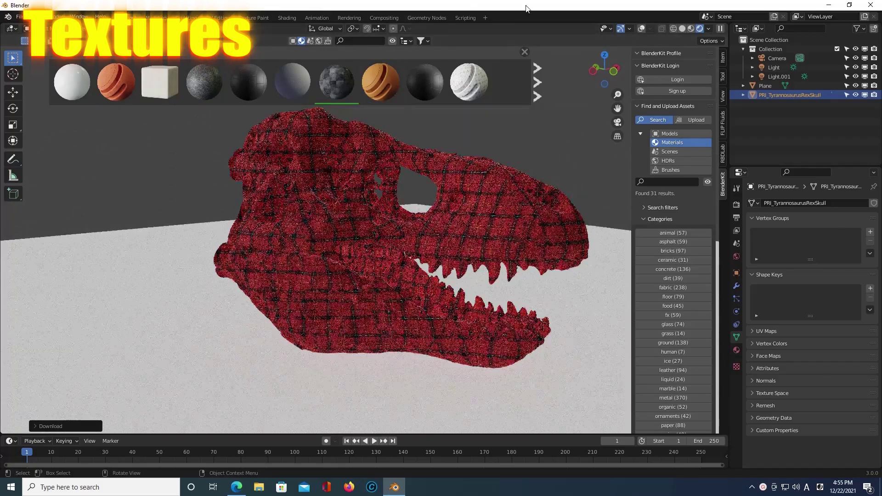
mouse_move(367, 183)
middle_down()
mouse_move(456, 152)
mouse_move(550, 162)
mouse_move(500, 162)
mouse_move(454, 113)
middle_up()
Show the next page of ceramic materials and zoom around the skull's right side
scroll(527, 168, up, 2)
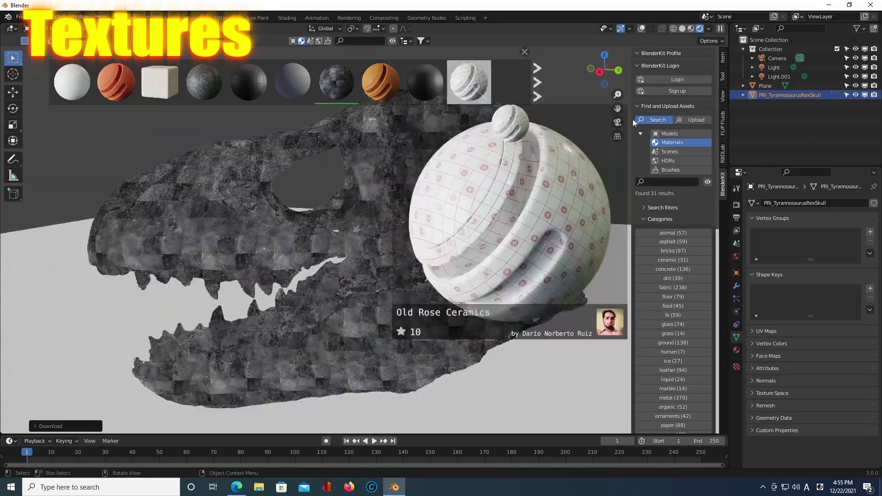
click(537, 82)
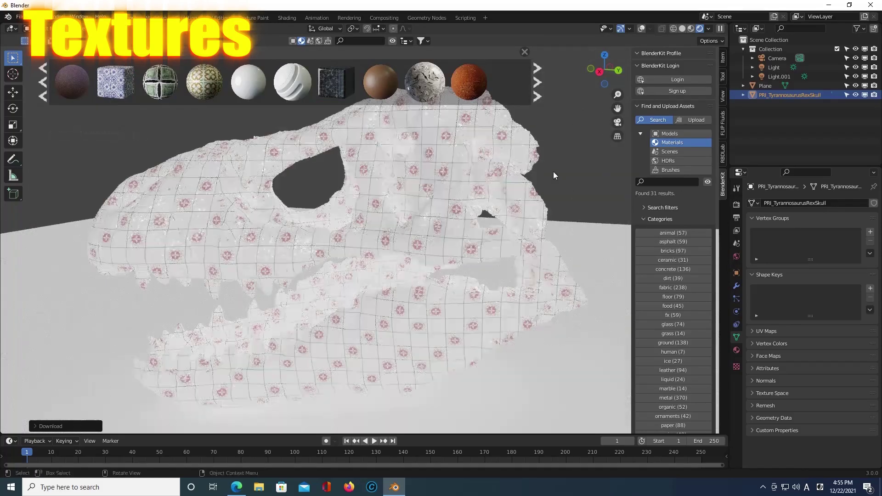
middle_drag(553, 172, 525, 147)
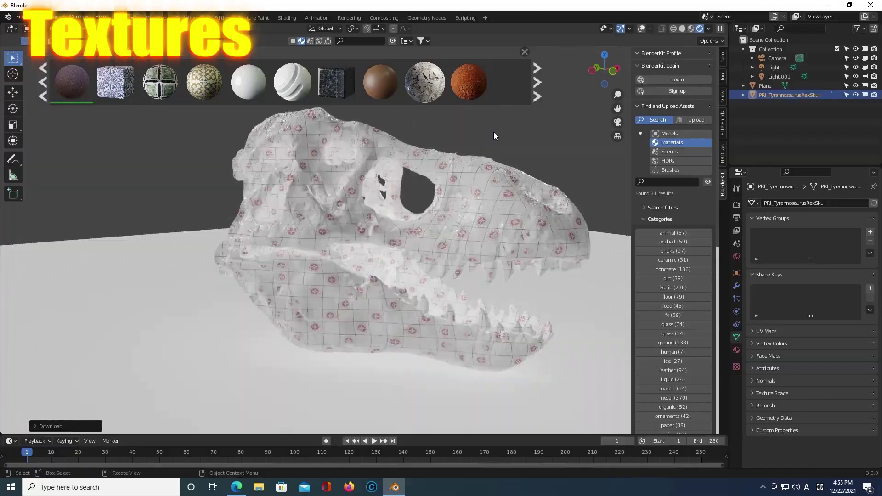
scroll(493, 132, up, 3)
scroll(452, 162, up, 4)
scroll(453, 162, up, 2)
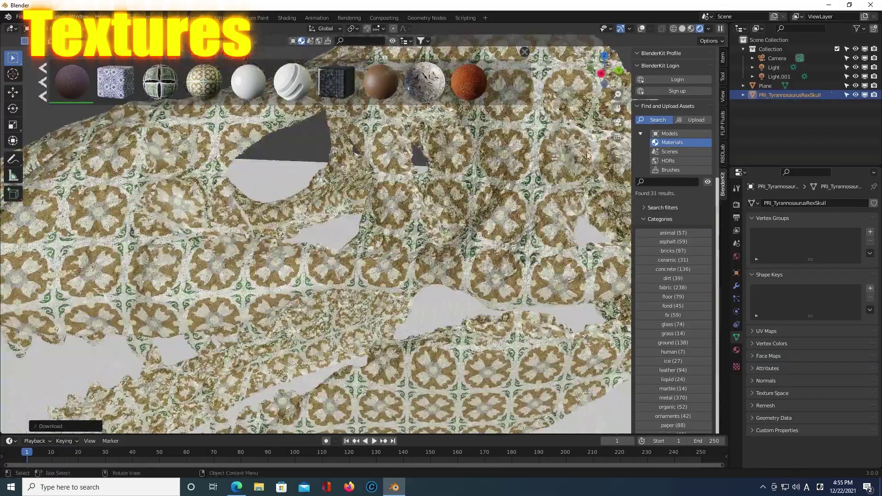
scroll(575, 97, down, 2)
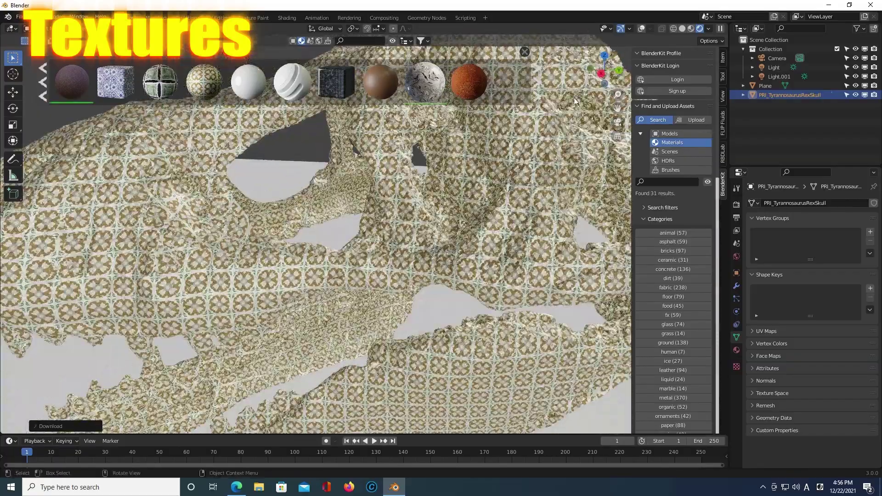
scroll(560, 155, down, 4)
Orbit and zoom to inspect the skull surface closely from the side
middle_drag(390, 228, 537, 224)
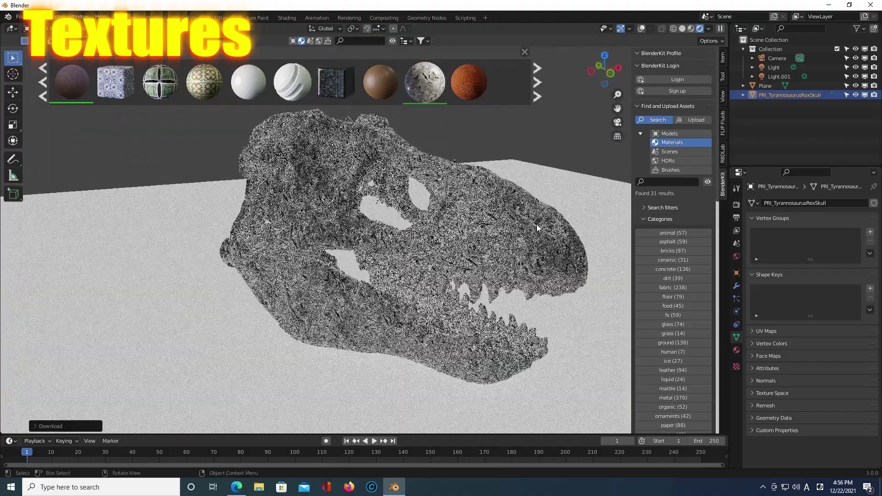
scroll(500, 177, up, 5)
scroll(500, 179, down, 3)
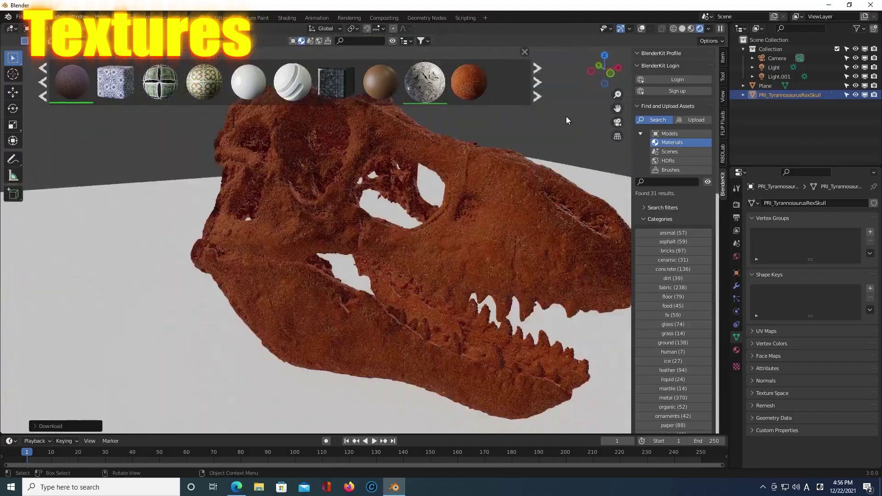
mouse_move(563, 142)
middle_down()
mouse_move(477, 148)
mouse_move(564, 155)
middle_up()
scroll(564, 155, up, 5)
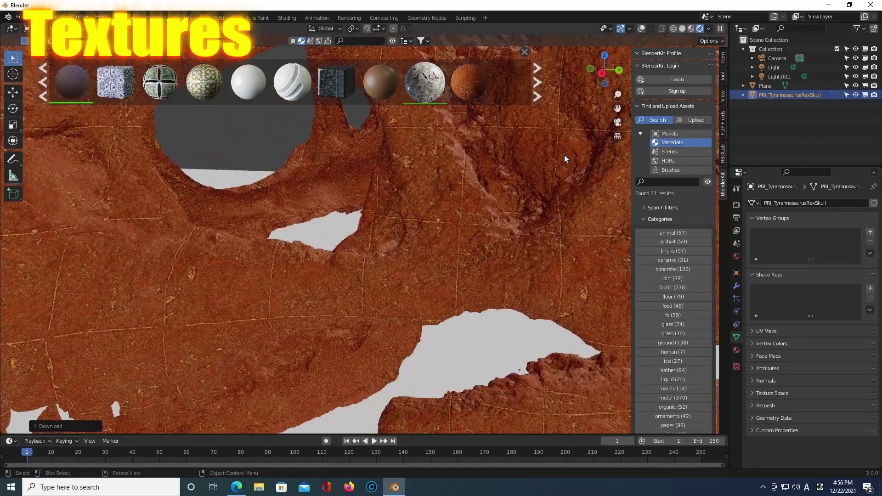
mouse_move(395, 227)
middle_down()
mouse_move(395, 261)
mouse_move(385, 263)
middle_up()
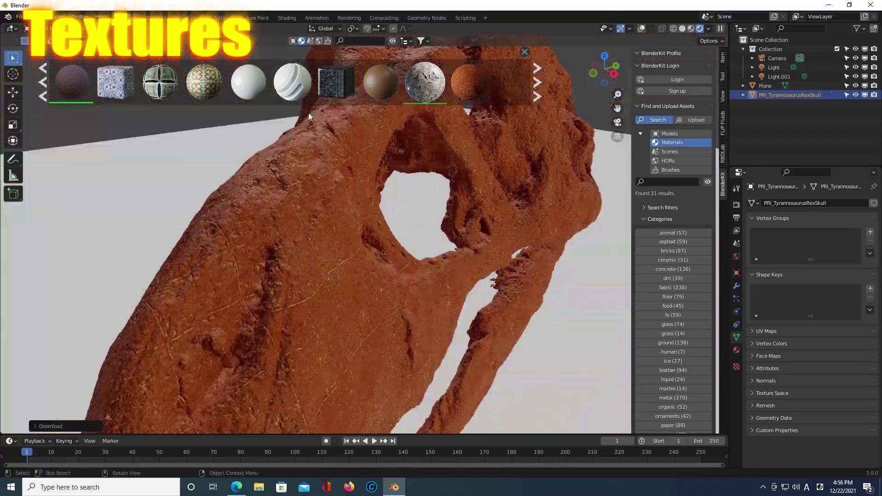
Apply the black marble material to the skull and inspect it from the side
drag(336, 83, 114, 301)
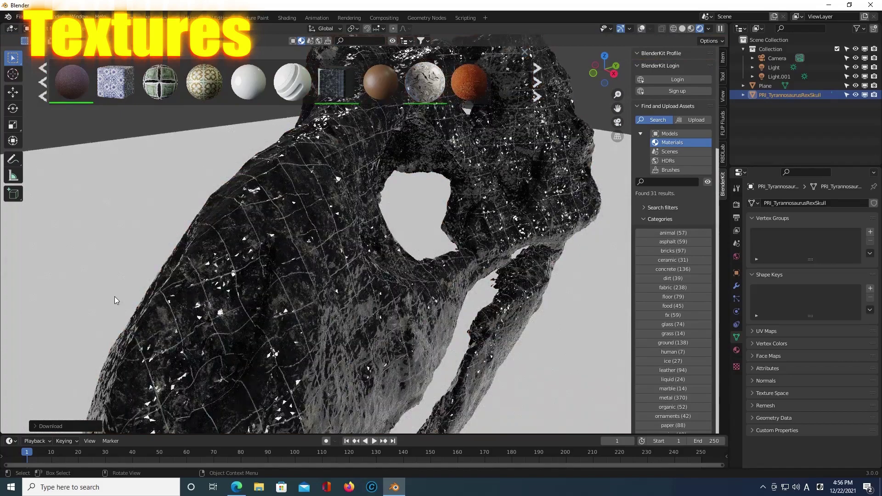
mouse_move(304, 278)
middle_down()
mouse_move(382, 276)
mouse_move(367, 244)
middle_up()
scroll(382, 275, down, 5)
scroll(367, 243, up, 6)
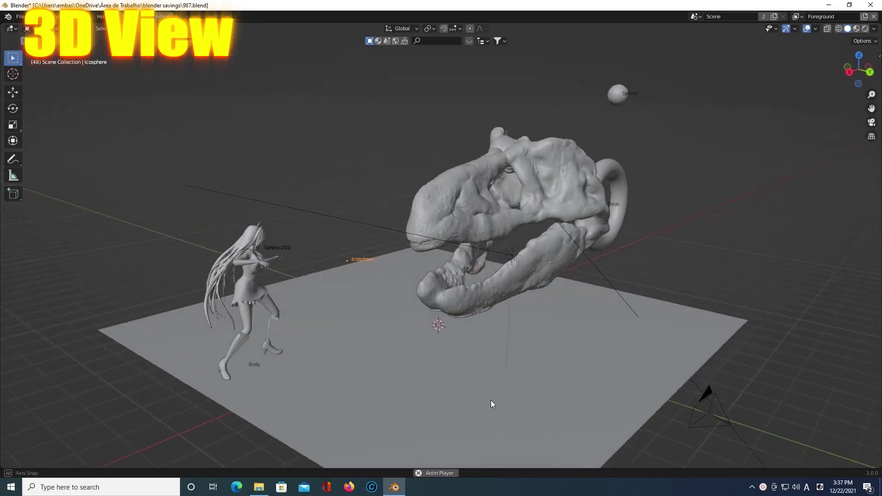
middle_drag(465, 398, 513, 403)
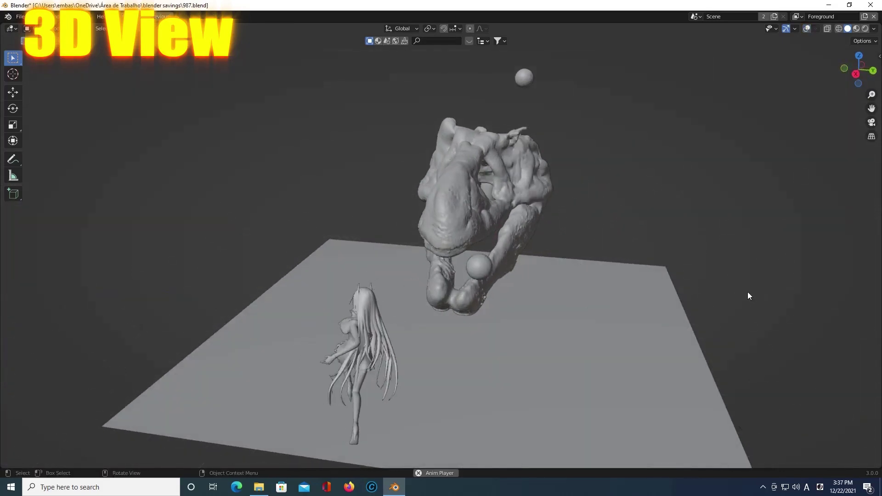
mouse_move(748, 292)
middle_down()
mouse_move(627, 243)
mouse_move(688, 244)
middle_up()
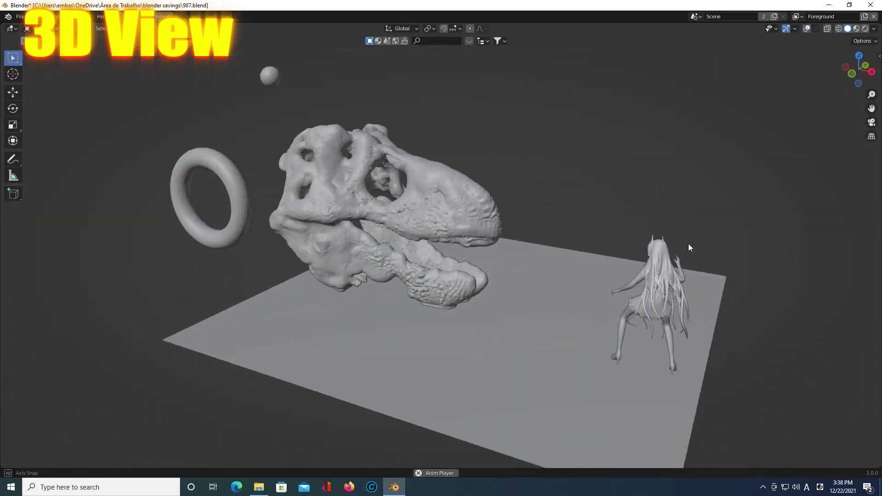
mouse_move(697, 168)
middle_down()
mouse_move(466, 177)
mouse_move(577, 138)
middle_up()
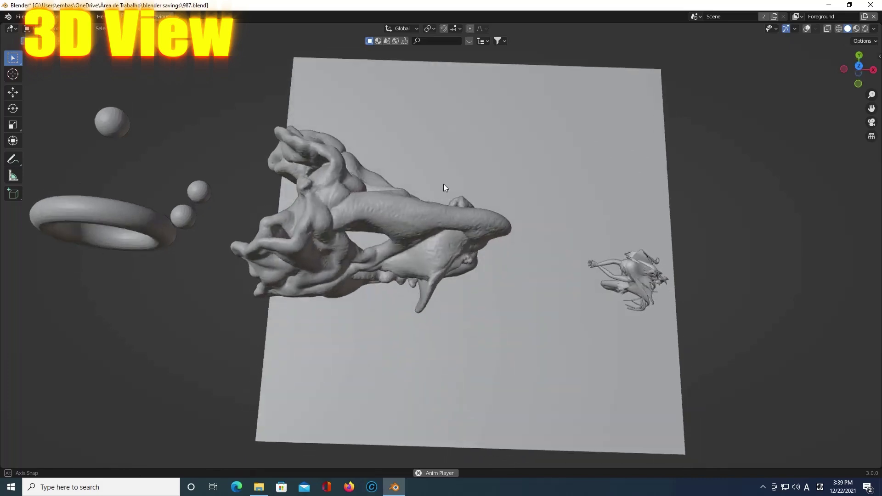
mouse_move(443, 185)
middle_down()
mouse_move(338, 338)
mouse_move(443, 298)
middle_up()
mouse_move(469, 328)
middle_down()
mouse_move(455, 321)
mouse_move(515, 304)
mouse_move(486, 305)
mouse_move(554, 299)
mouse_move(544, 313)
middle_up()
scroll(577, 301, up, 2)
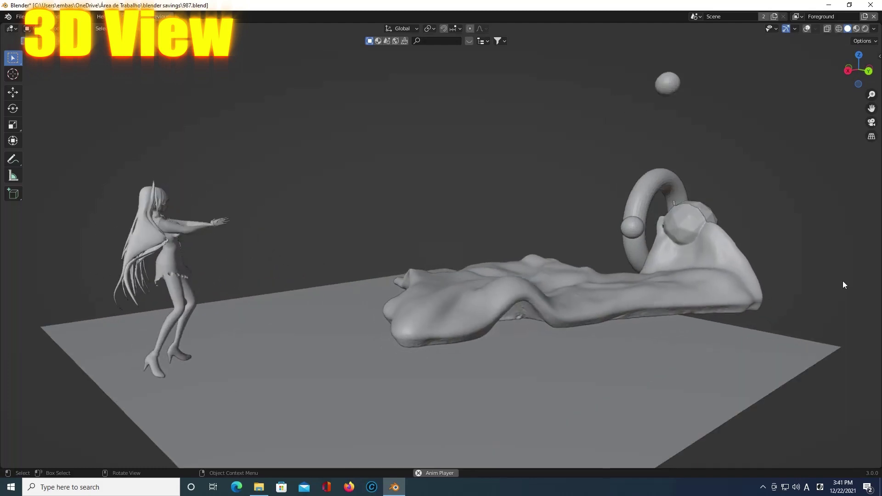
mouse_move(843, 282)
middle_down()
mouse_move(382, 351)
mouse_move(410, 353)
mouse_move(470, 348)
mouse_move(339, 309)
mouse_move(397, 331)
mouse_move(500, 339)
mouse_move(341, 353)
mouse_move(504, 363)
mouse_move(386, 366)
mouse_move(571, 386)
mouse_move(570, 353)
mouse_move(530, 340)
mouse_move(501, 377)
mouse_move(517, 382)
middle_up()
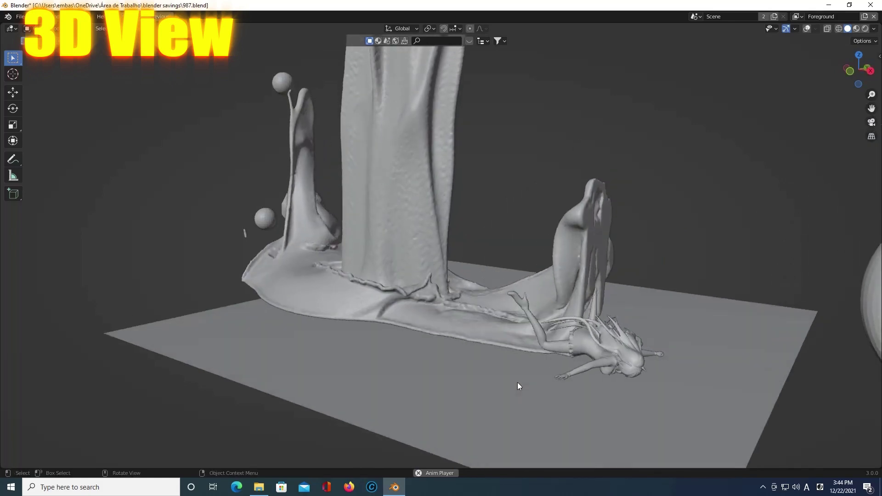
scroll(482, 336, down, 4)
scroll(482, 330, down, 1)
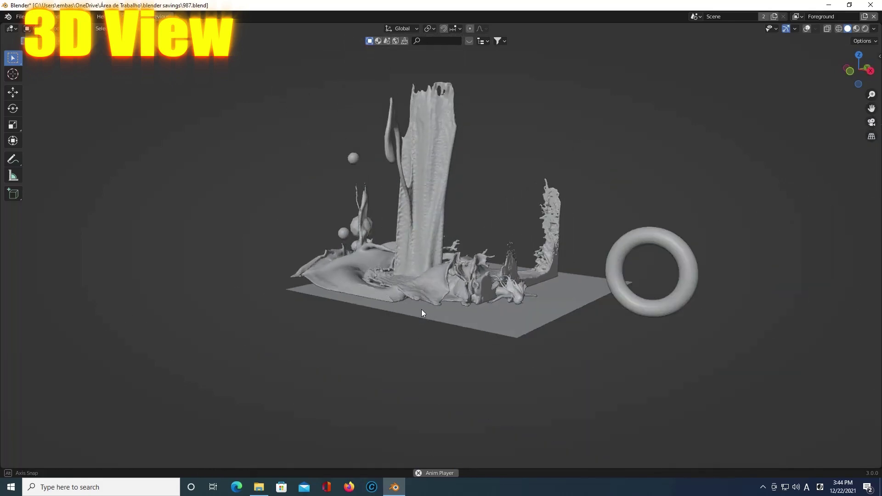
mouse_move(421, 309)
middle_down()
mouse_move(427, 373)
mouse_move(398, 324)
mouse_move(406, 354)
mouse_move(400, 406)
middle_up()
scroll(422, 349, up, 2)
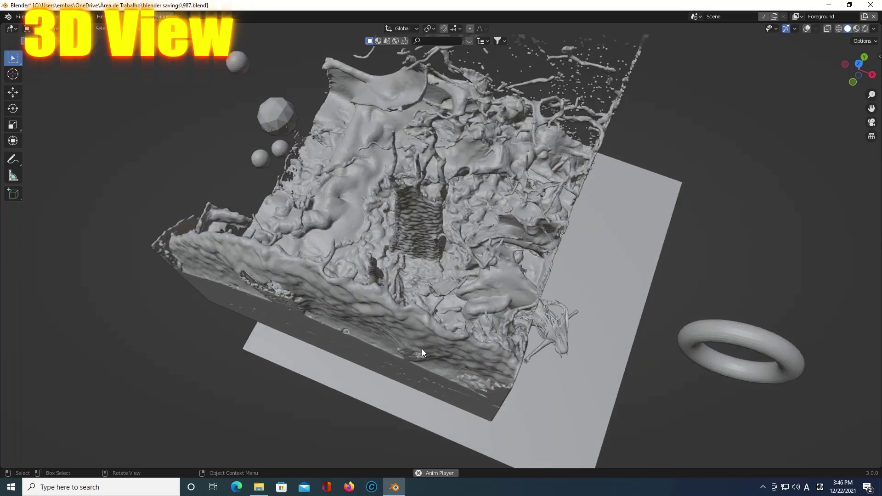
scroll(422, 349, up, 2)
middle_drag(589, 272, 590, 273)
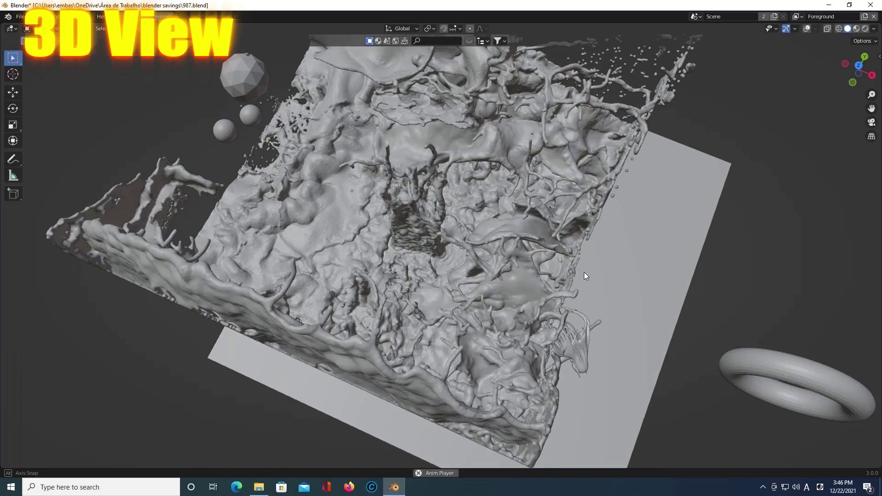